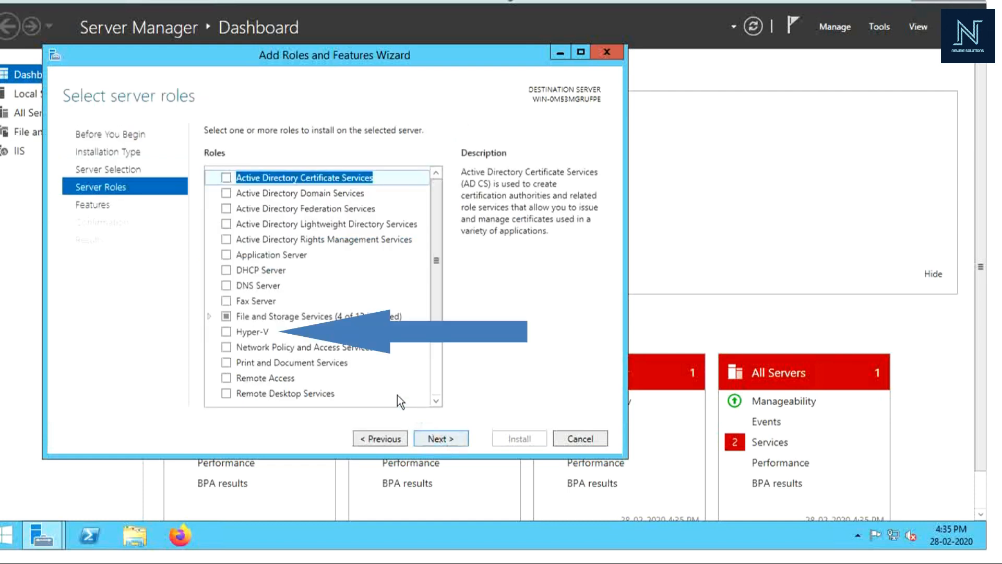
- Select the Hyper-V role with its required management tools and leave the additional features selection as it is
left_click(230, 333)
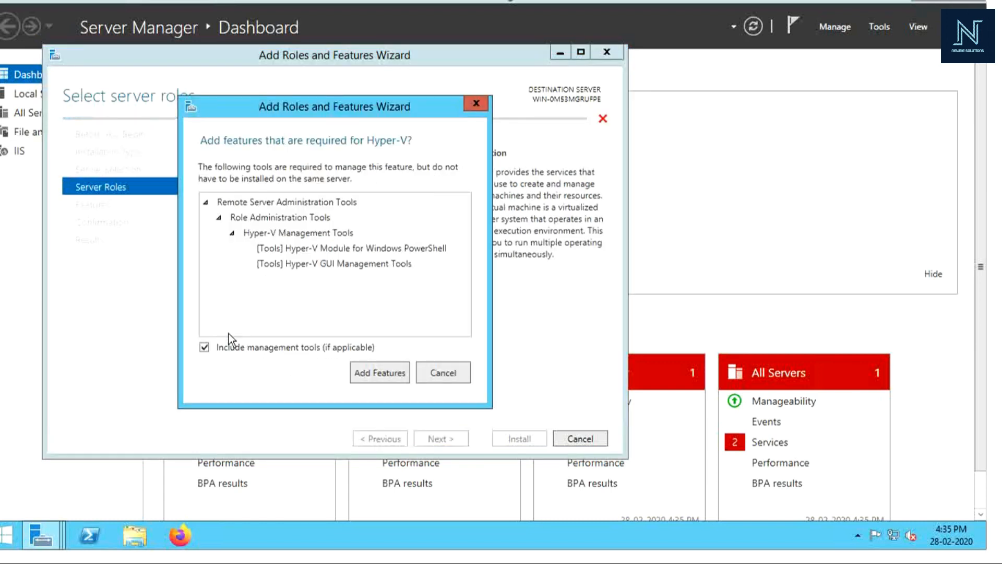
left_click(365, 380)
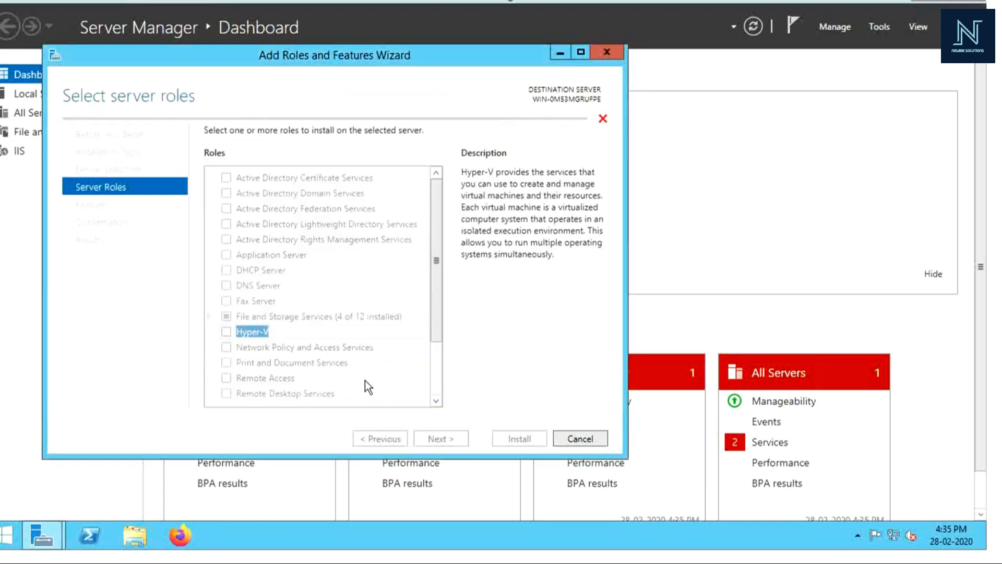
left_click(450, 439)
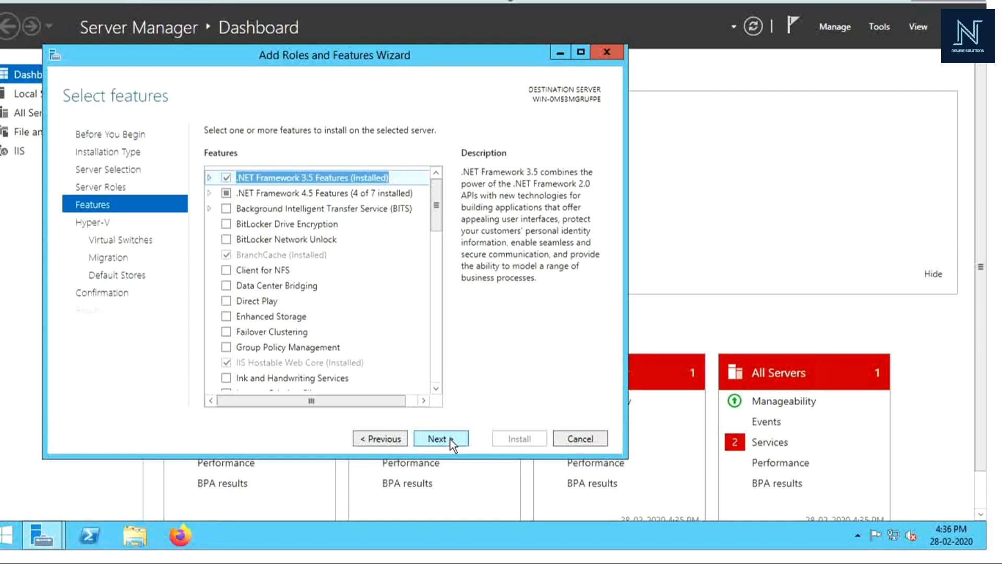
left_click(450, 439)
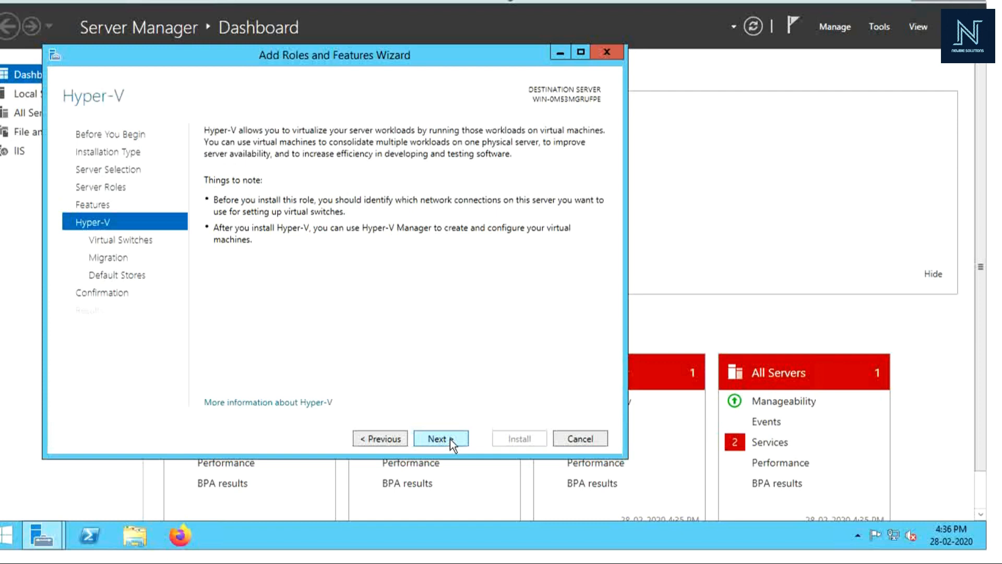
- Choose the Ethernet adapter for the Hyper-V virtual switch and accept the default migration and store settings
left_click(450, 439)
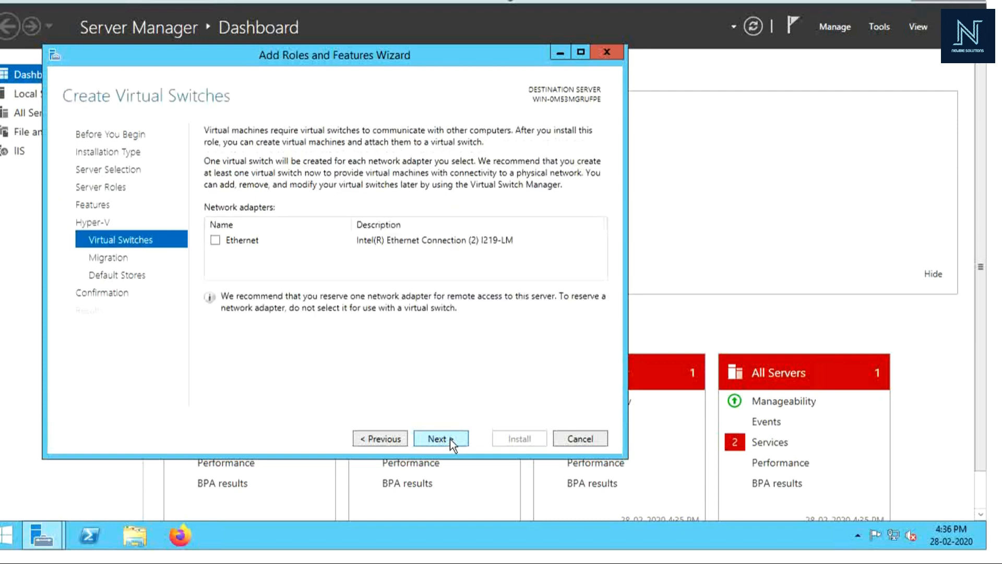
left_click(216, 241)
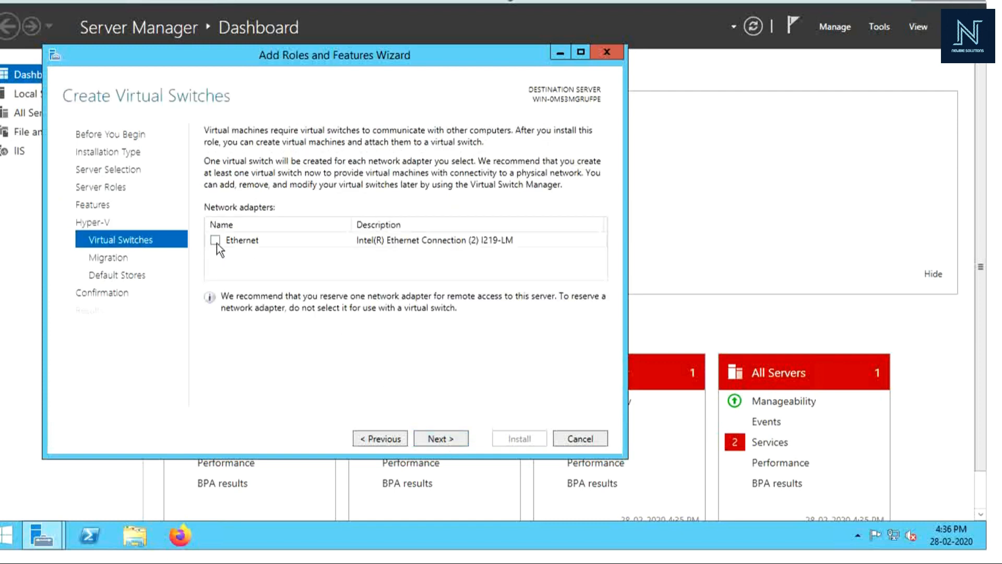
left_click(440, 441)
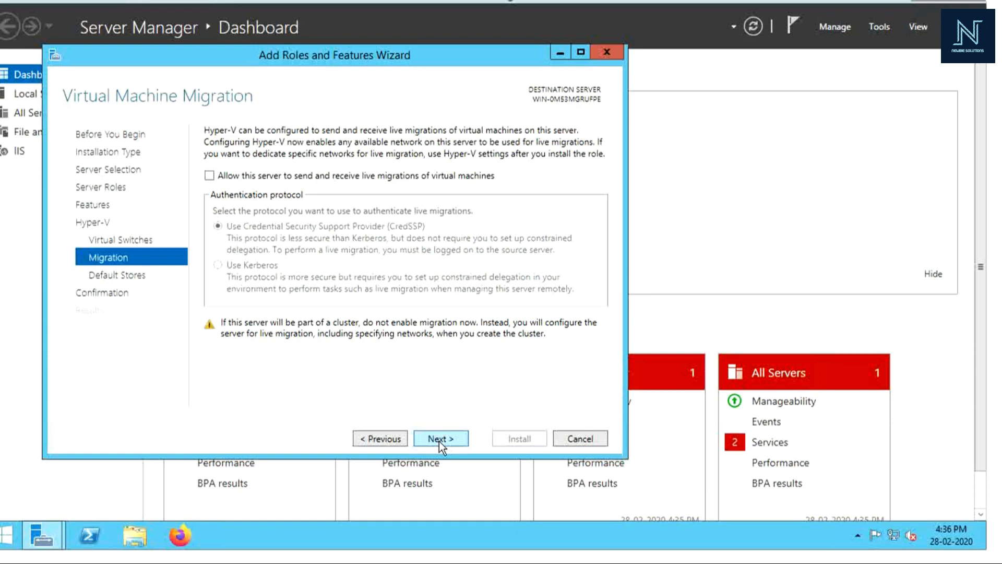
left_click(440, 441)
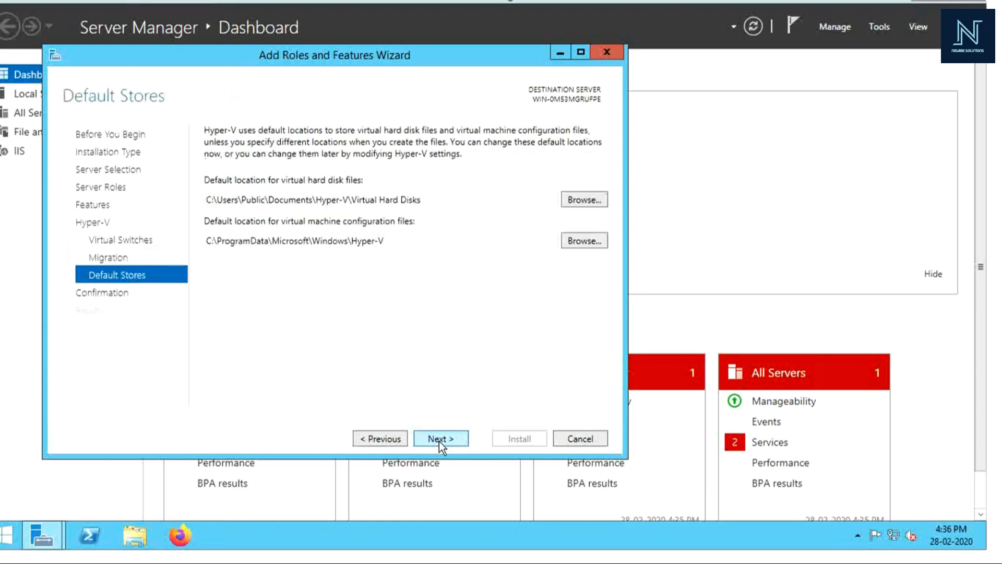
left_click(439, 441)
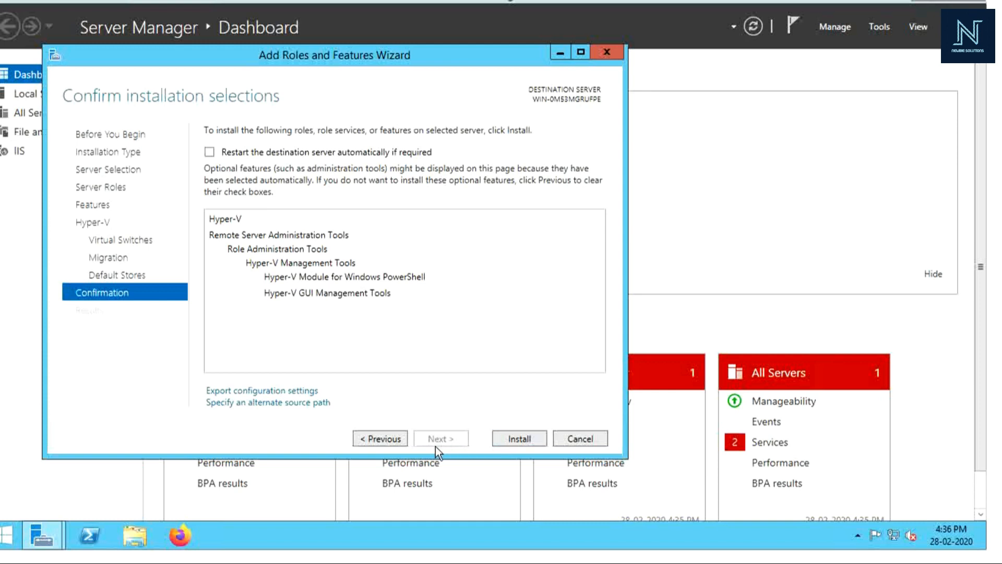
- Decline automatic restarts, install the Hyper-V role, and close the wizard once the installation is done
left_click(262, 156)
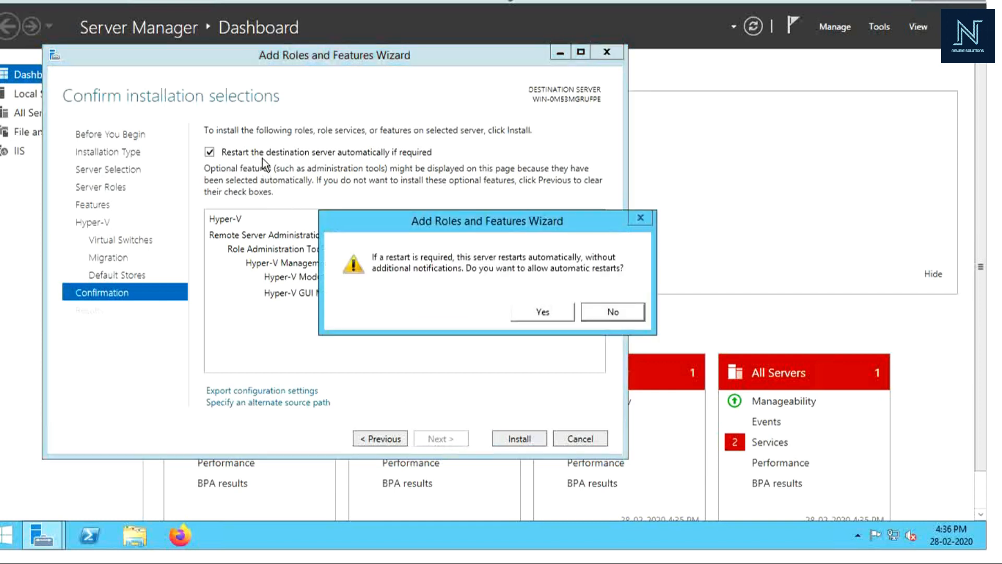
left_click(591, 311)
left_click(512, 441)
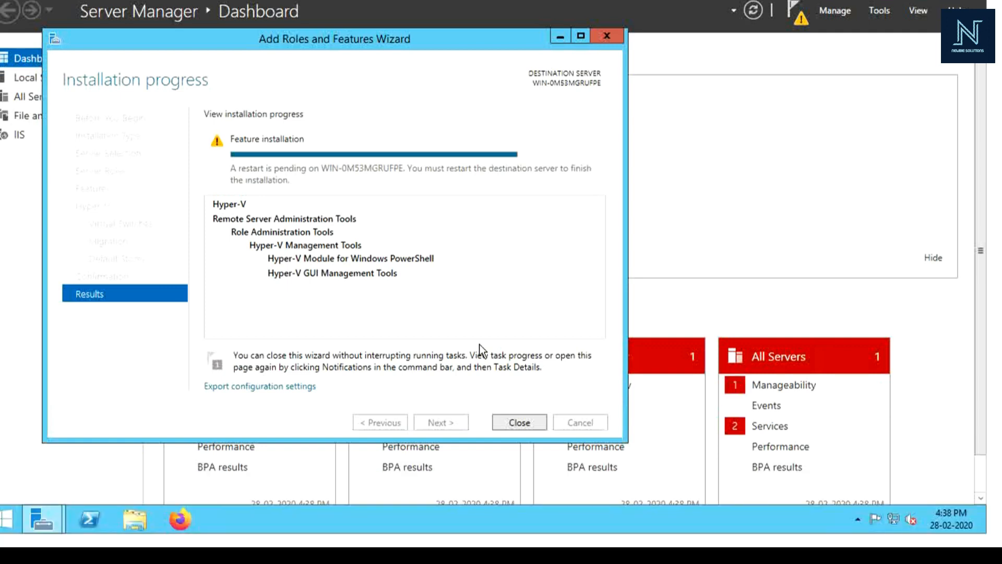
left_click(520, 422)
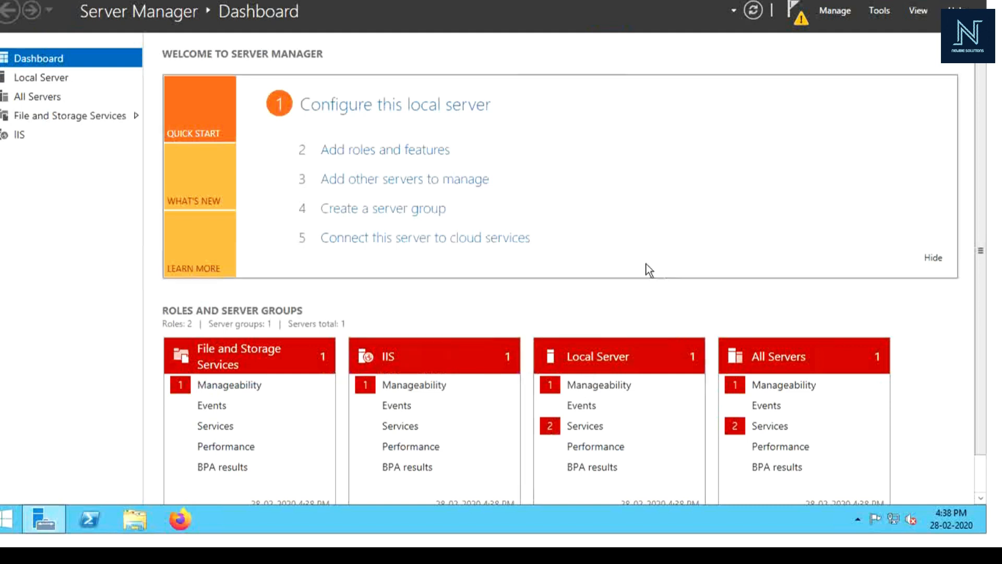
- Open Task Manager and look through the running processes for major services before restarting the server
right_click(440, 526)
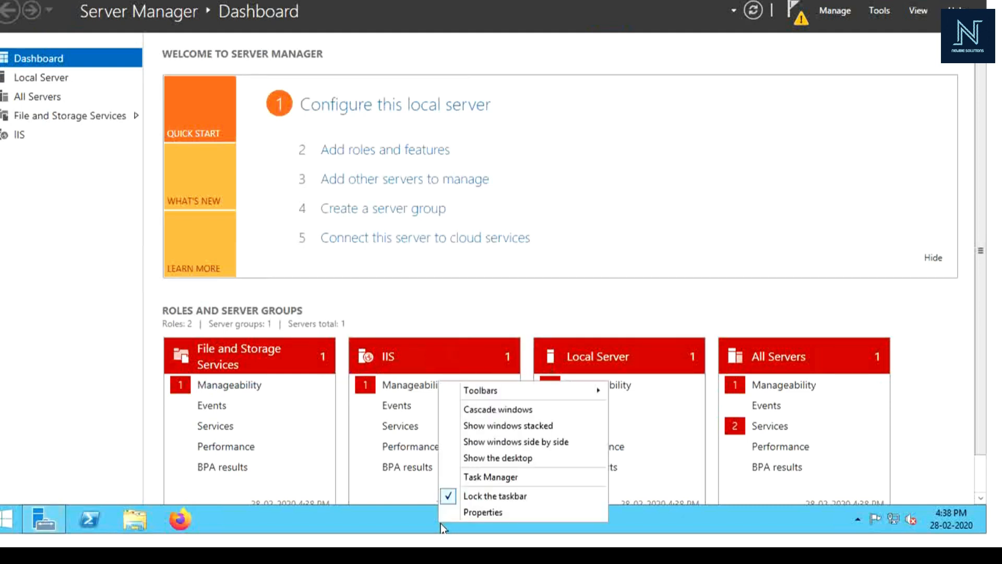
left_click(477, 476)
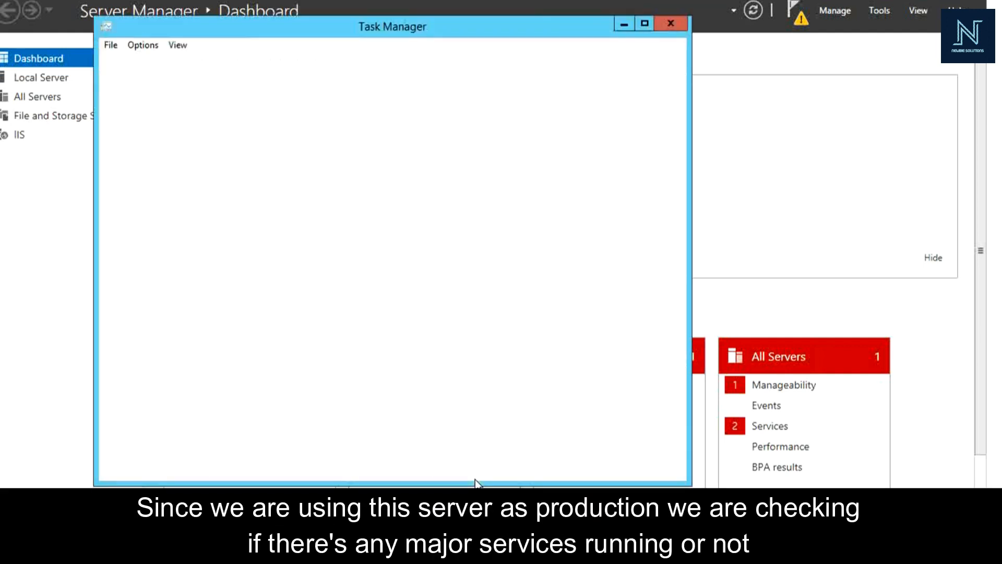
scroll(396, 309, "down", 3)
scroll(396, 309, "down", 2)
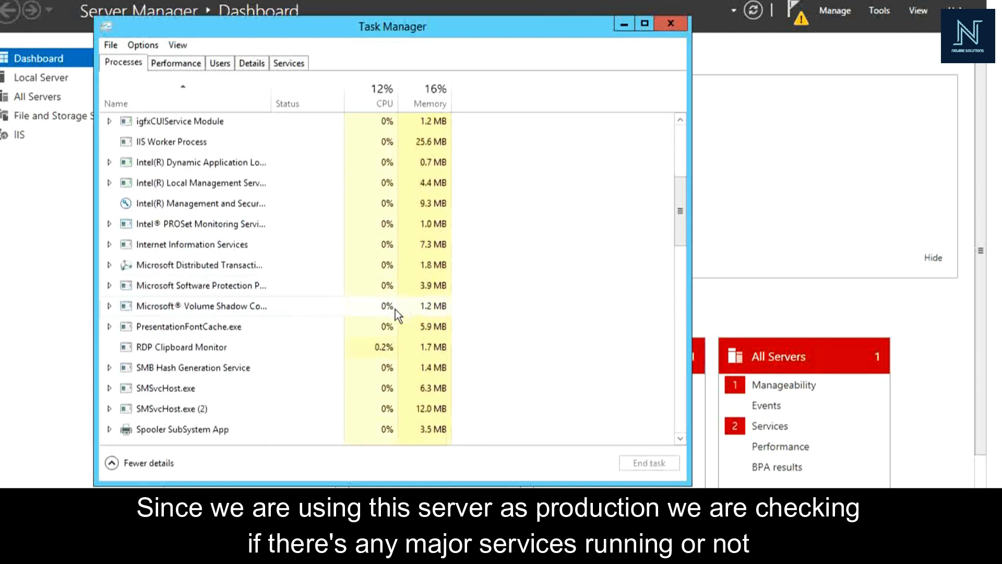
scroll(396, 309, "down", 2)
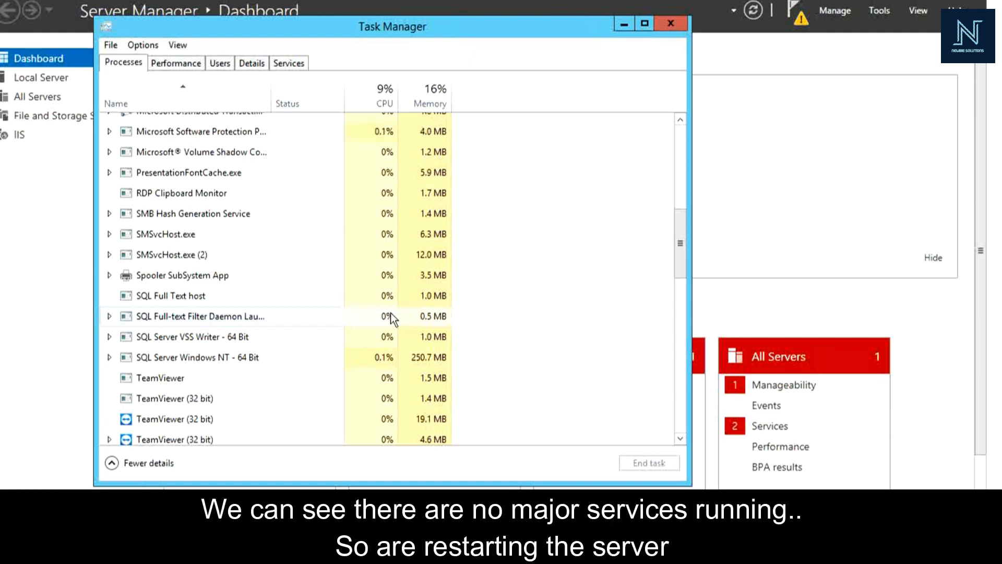
scroll(391, 317, "down", 1)
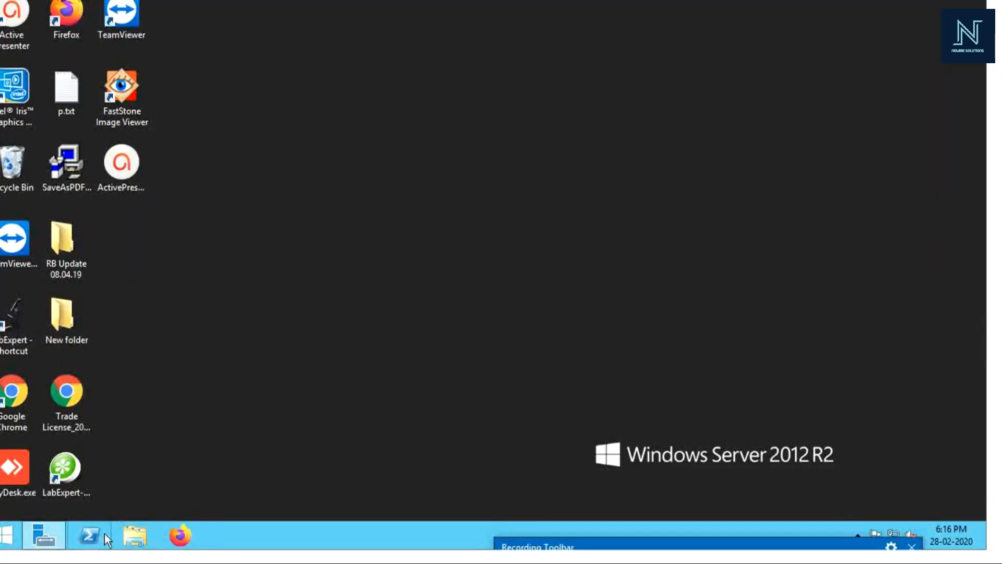
- Open Hyper-V Manager for the server listed under Hyper-V in Server Manager and select that host
left_click(50, 533)
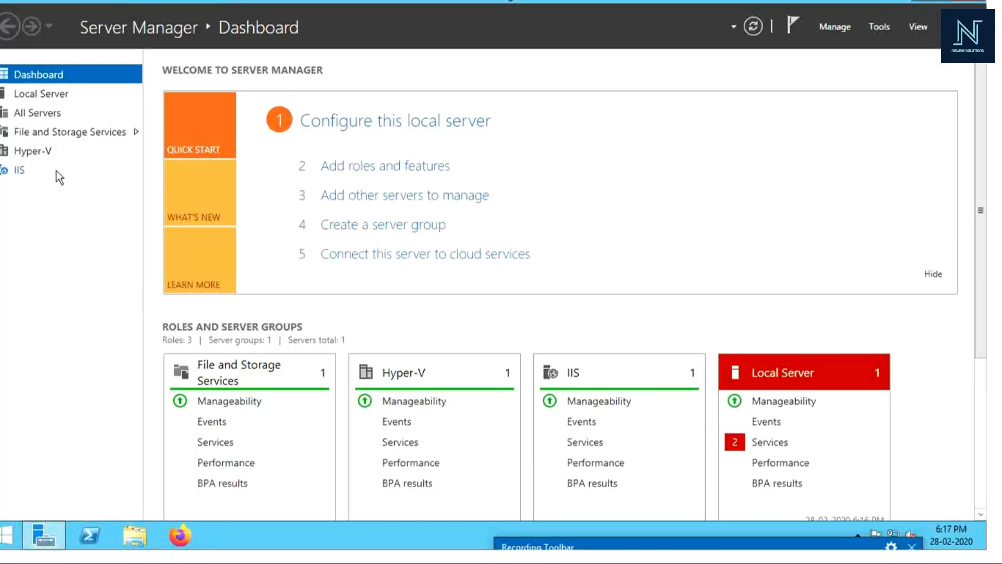
left_click(41, 152)
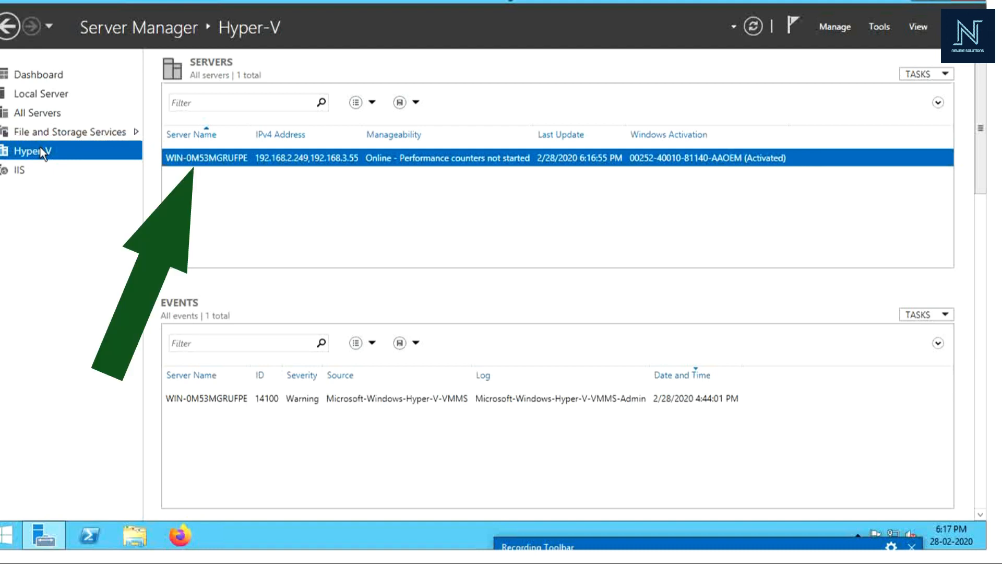
right_click(229, 157)
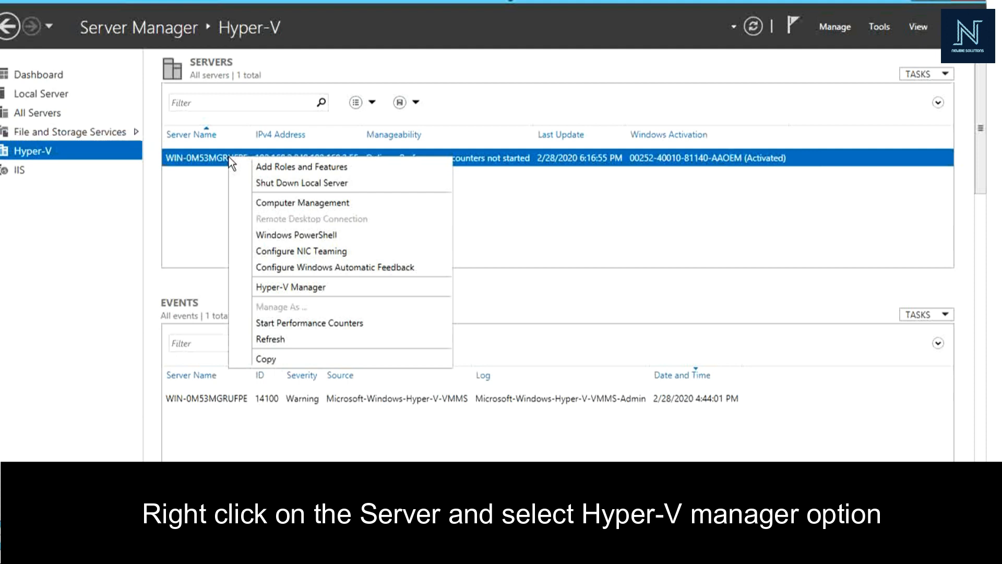
left_click(319, 286)
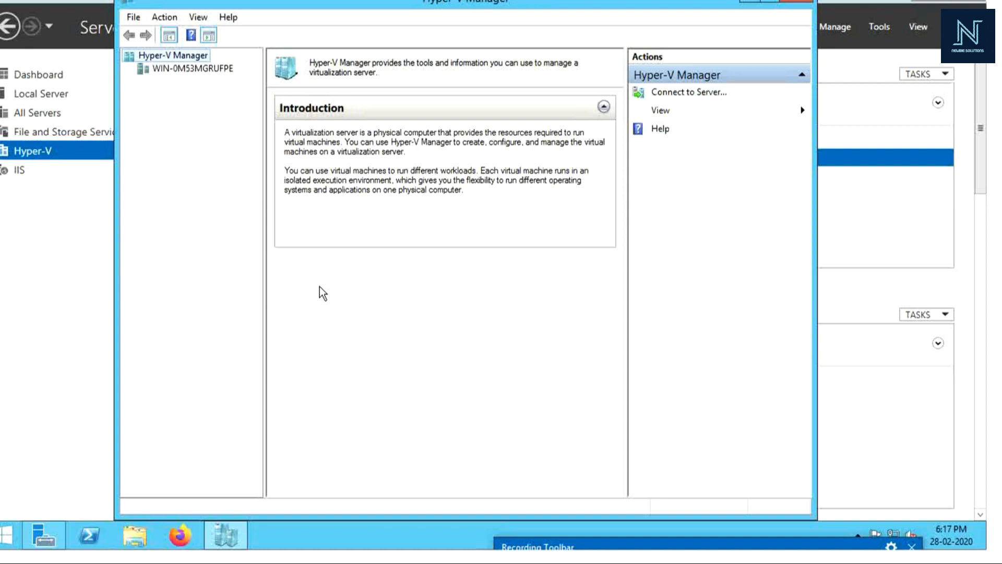
right_click(179, 58)
left_click(166, 70)
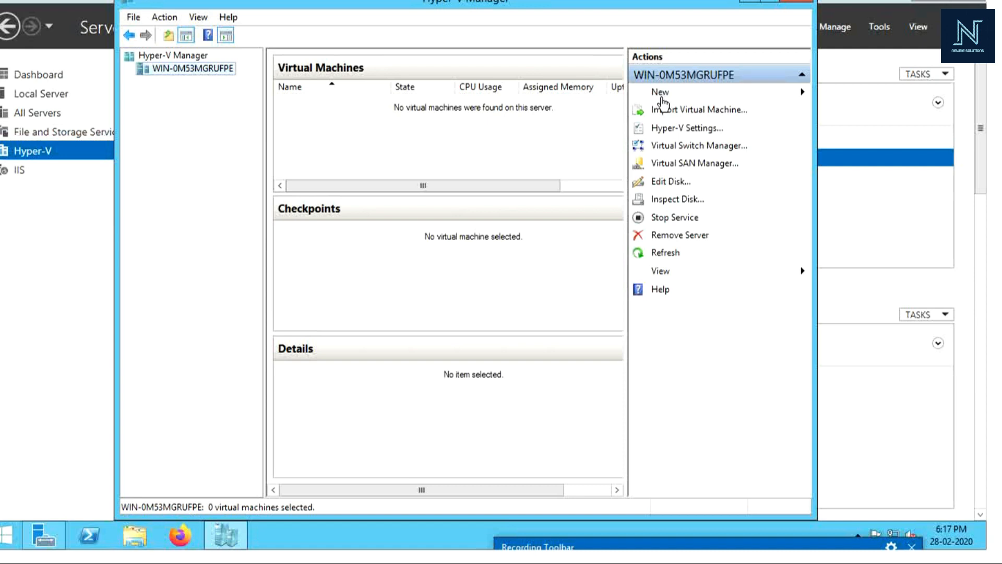
- Start a new virtual machine named "elastix virtual" in the default location and keep it as Generation 1
left_click(710, 97)
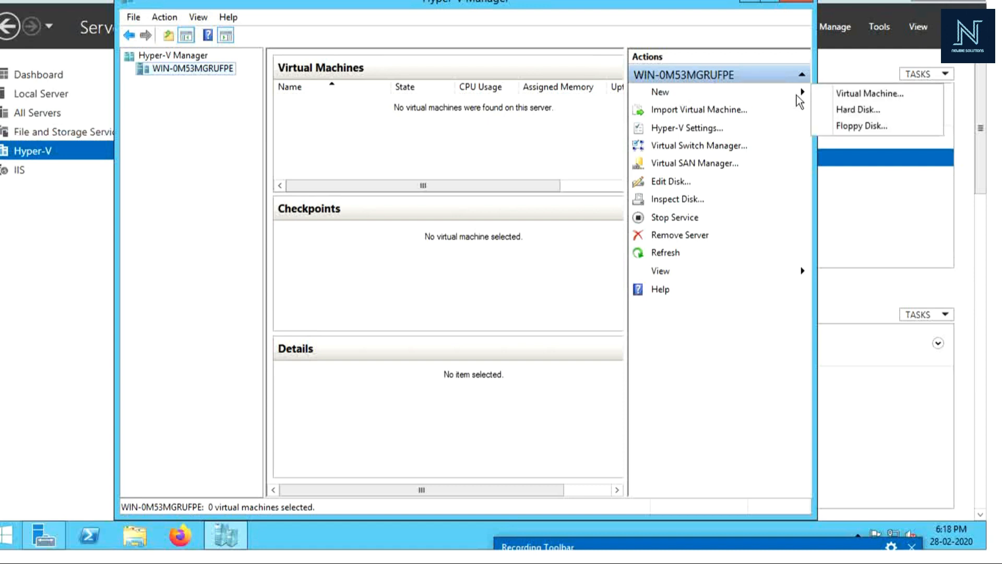
left_click(858, 95)
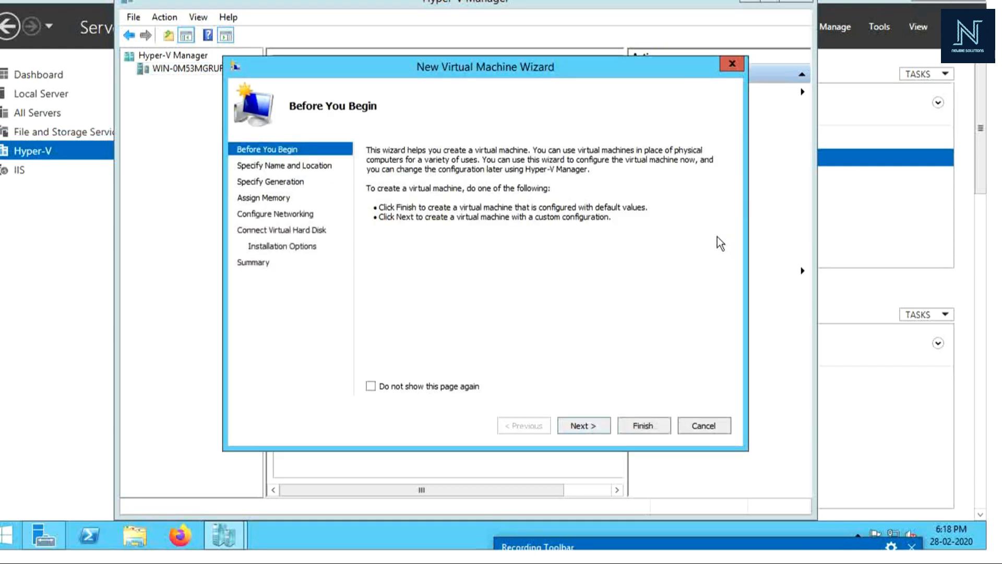
left_click(584, 426)
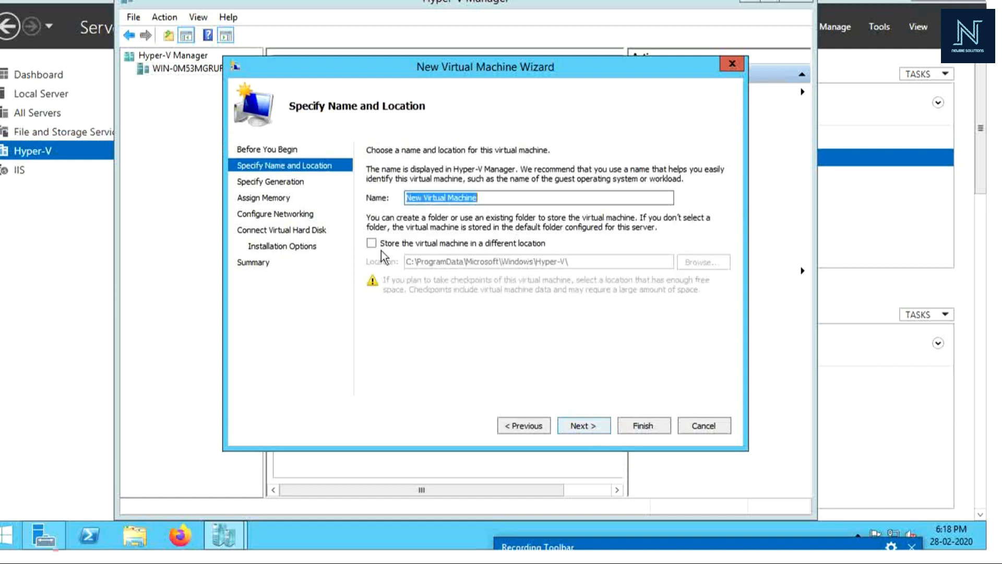
type("elastix virtual")
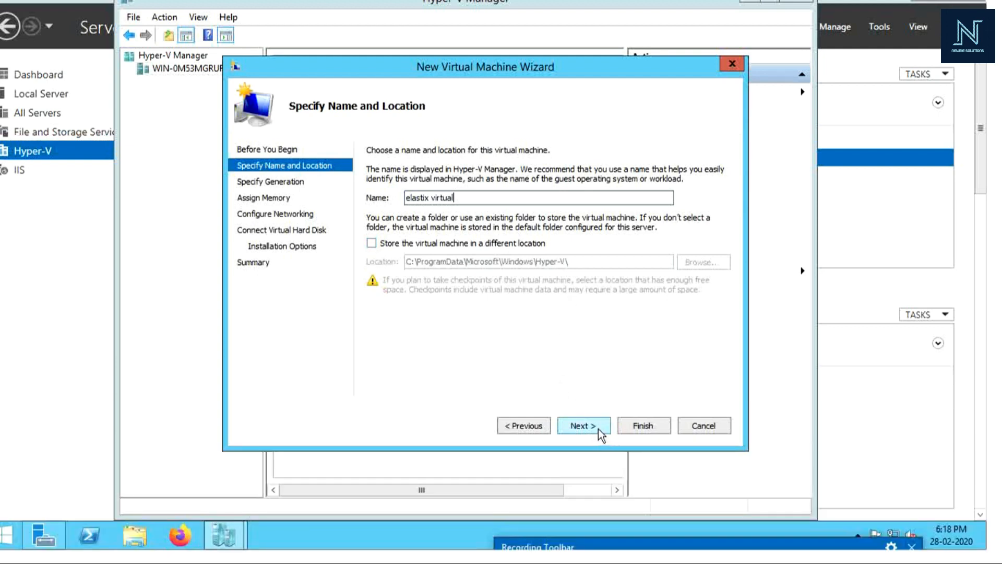
left_click(278, 186)
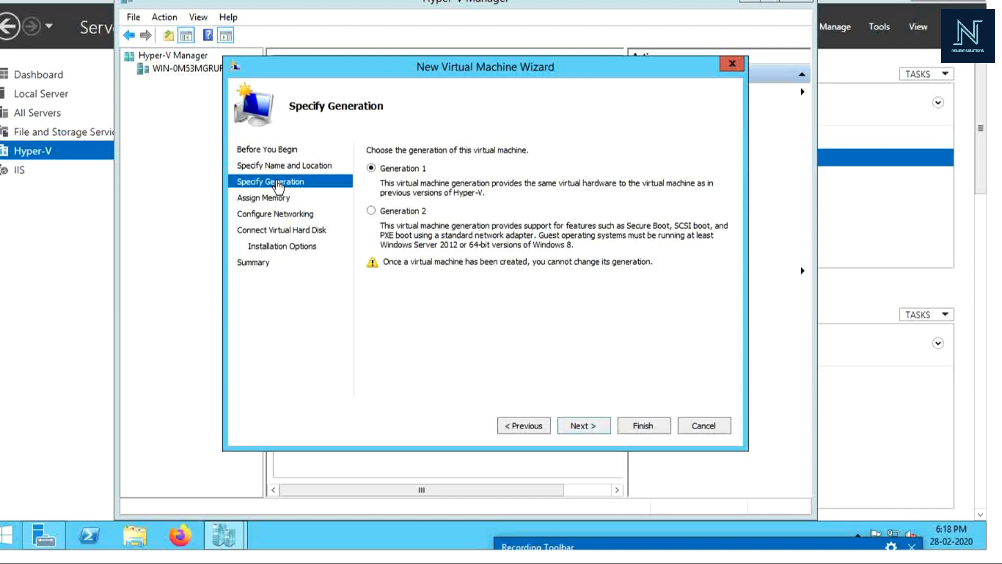
left_click(584, 426)
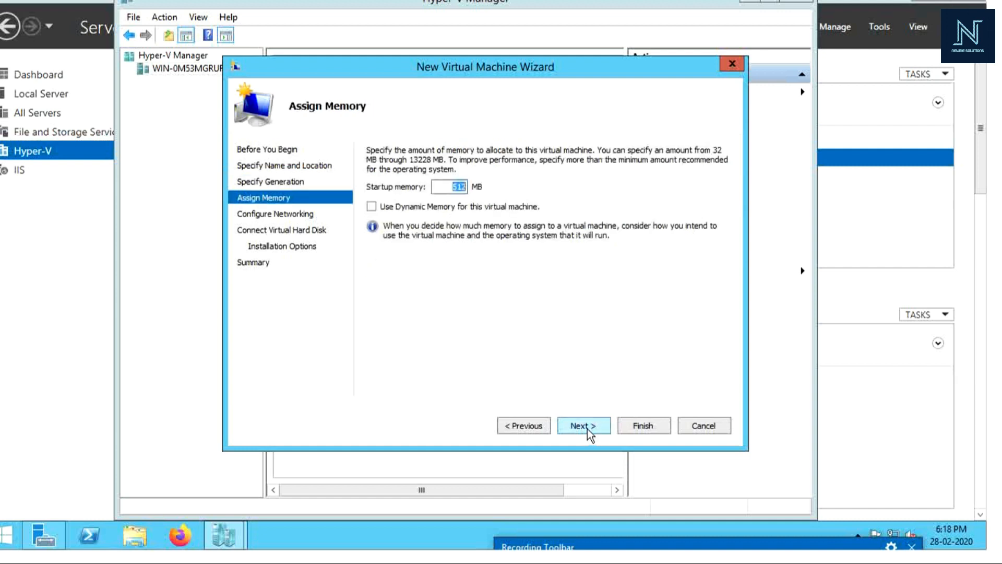
- Set the virtual machine's startup memory to 2048 MB and enable Dynamic Memory
type("2048")
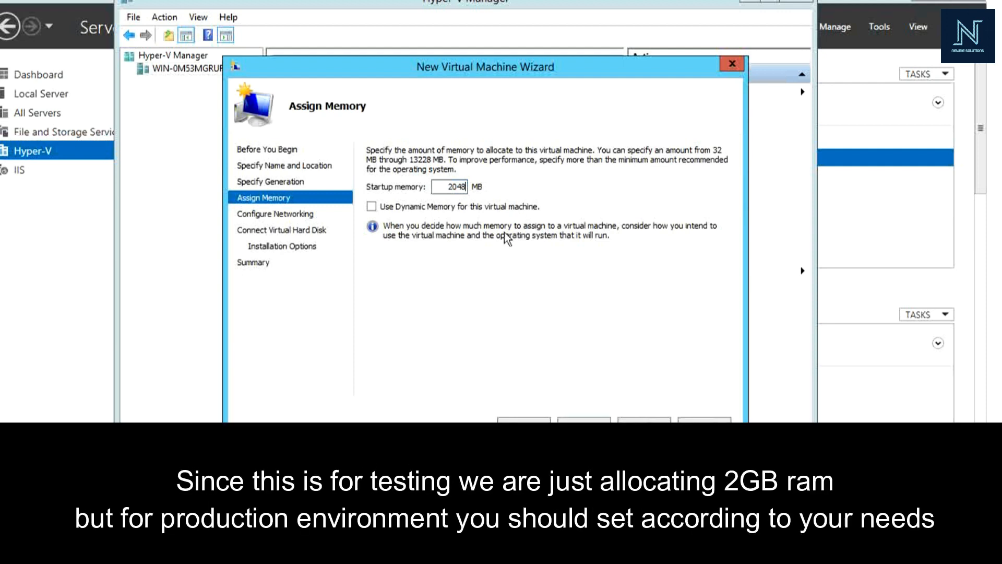
left_click(433, 209)
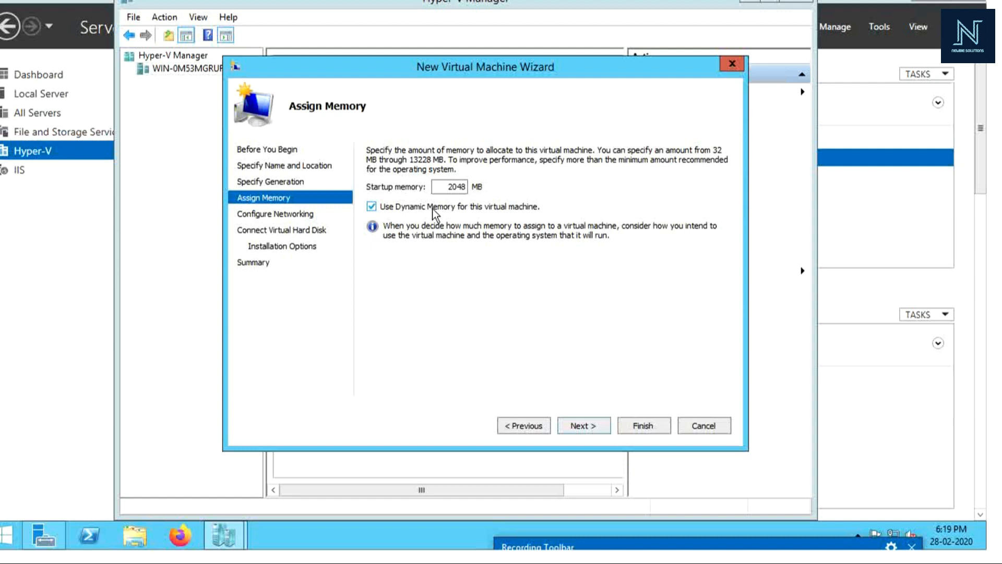
left_click(596, 428)
- Connect the virtual machine's network adapter to the Intel(R) Ethernet Connection (2) I219-LM - Virtual Switch
left_click(557, 175)
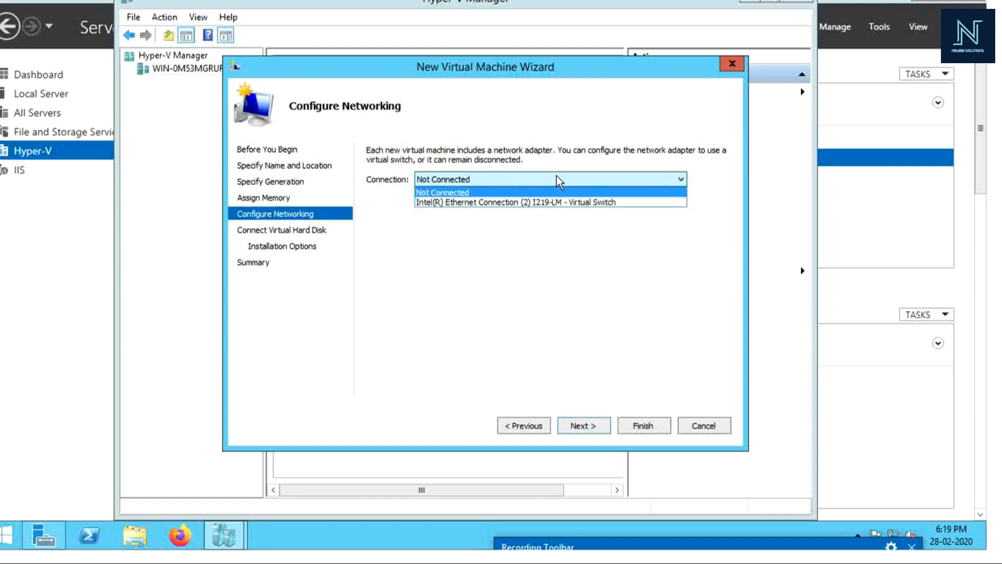
left_click(556, 202)
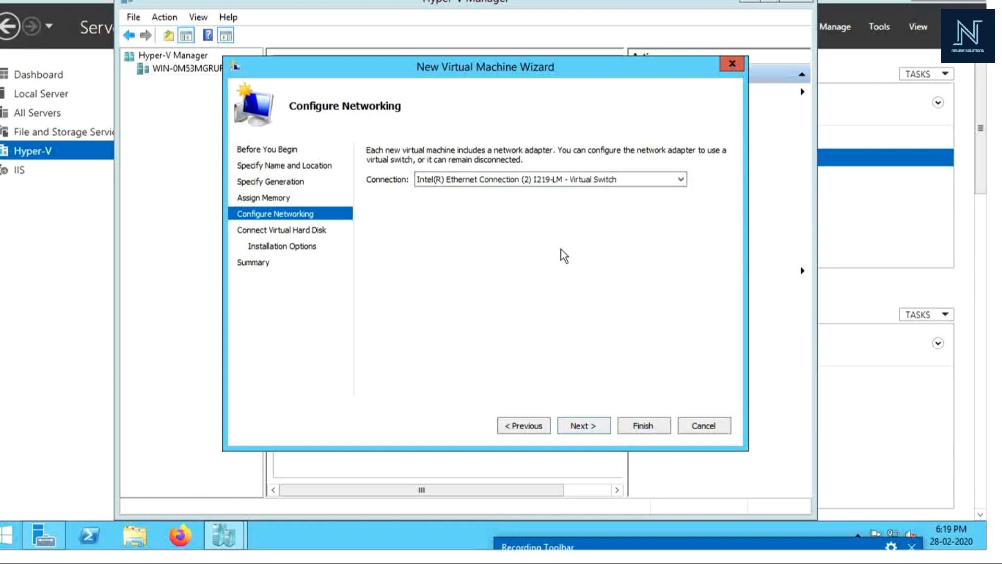
left_click(568, 425)
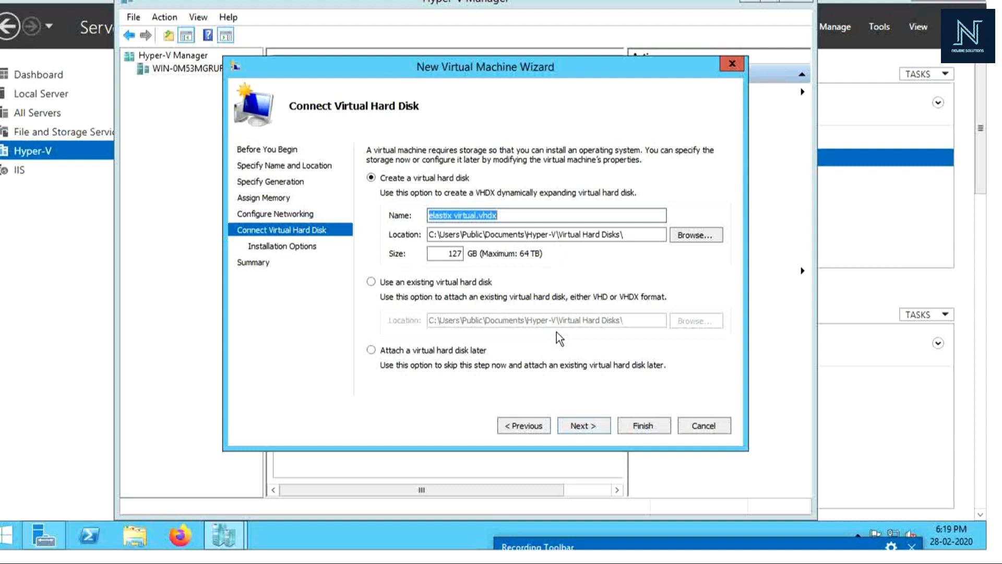
- Keep the default new 127 GB virtual hard disk and choose installation from a bootable CD/DVD-ROM in physical drive E:
left_click(594, 427)
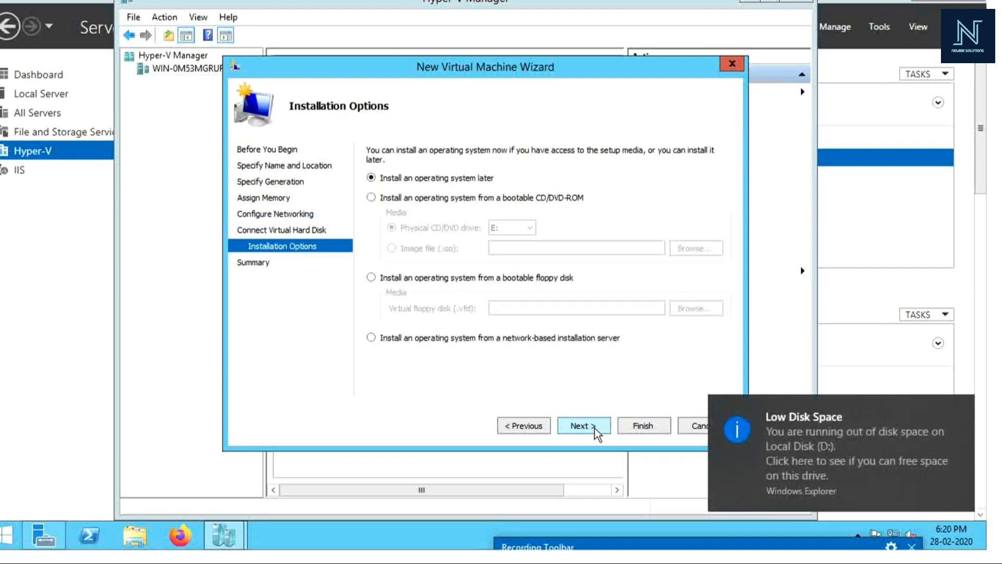
left_click(396, 198)
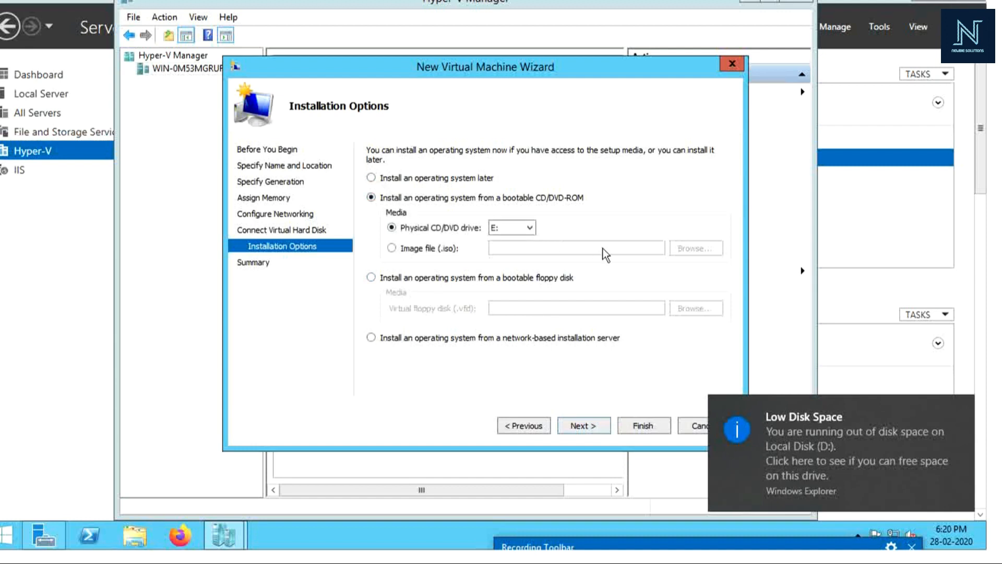
left_click(528, 230)
left_click(529, 232)
- Check in File Explorer which disc is in DVD drive E:, and return to the New Virtual Machine Wizard
left_click(146, 545)
left_click(611, 204)
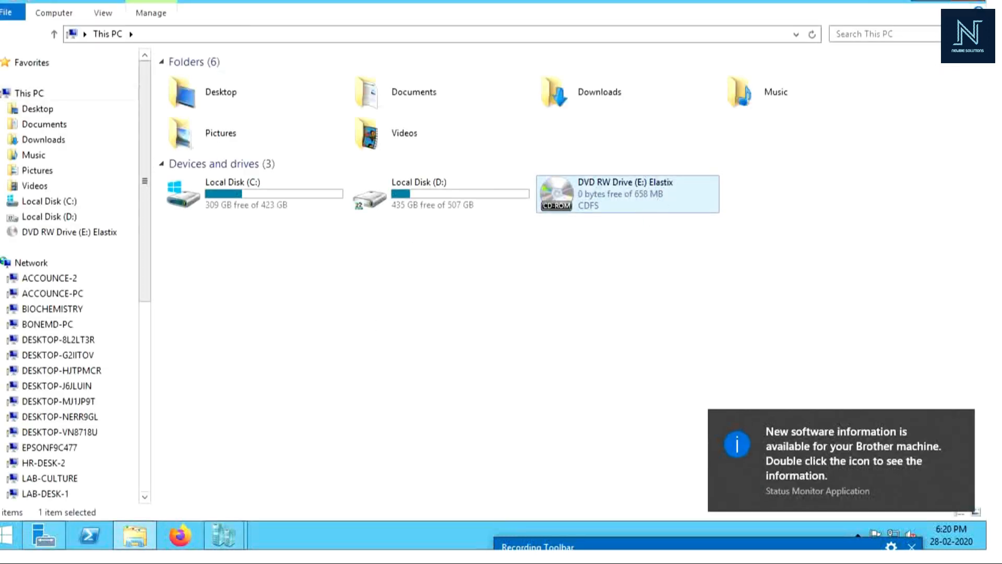
left_click(978, 1)
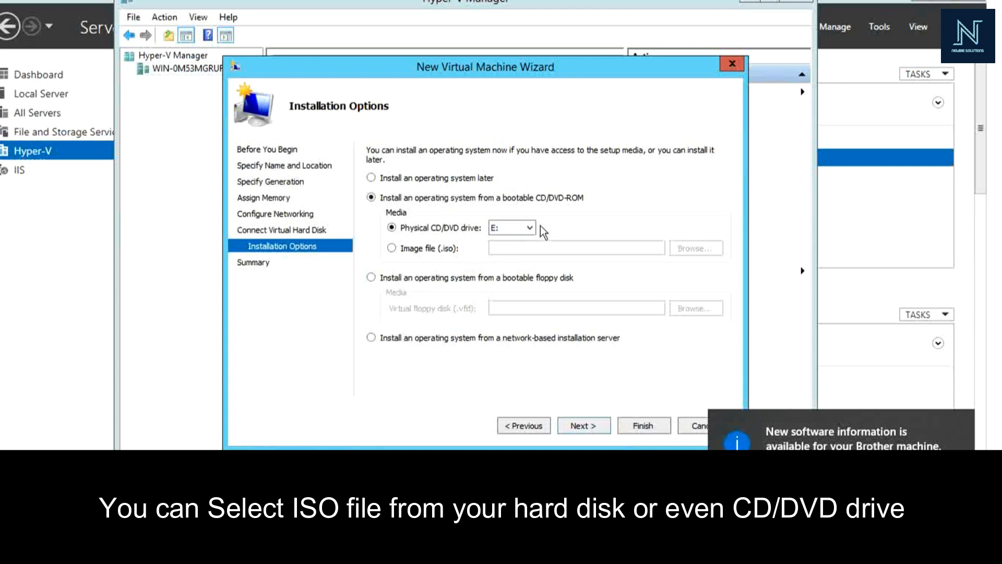
- Keep physical drive E: rather than an image file as the installation media and finish creating the virtual machine
left_click(420, 251)
left_click(408, 228)
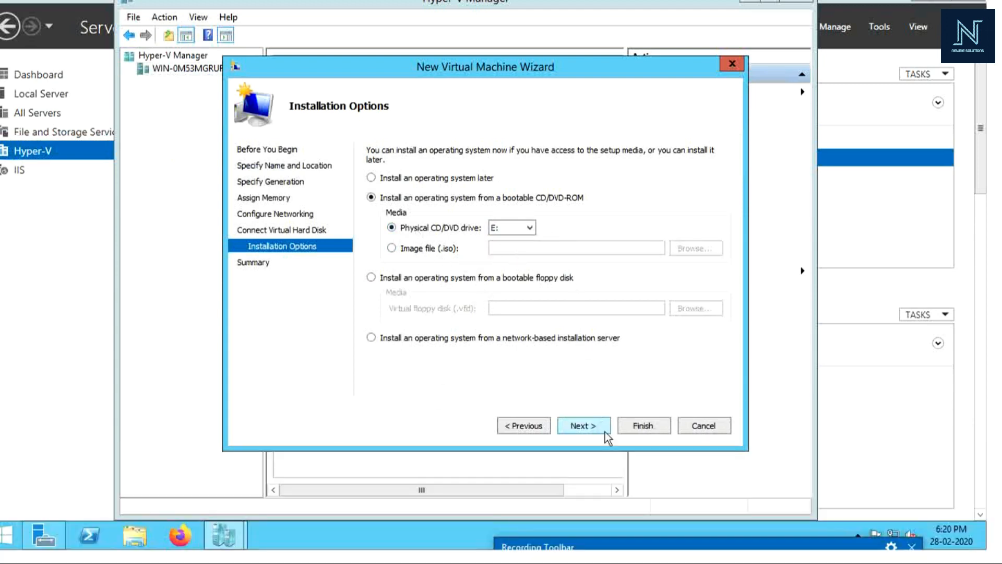
left_click(583, 426)
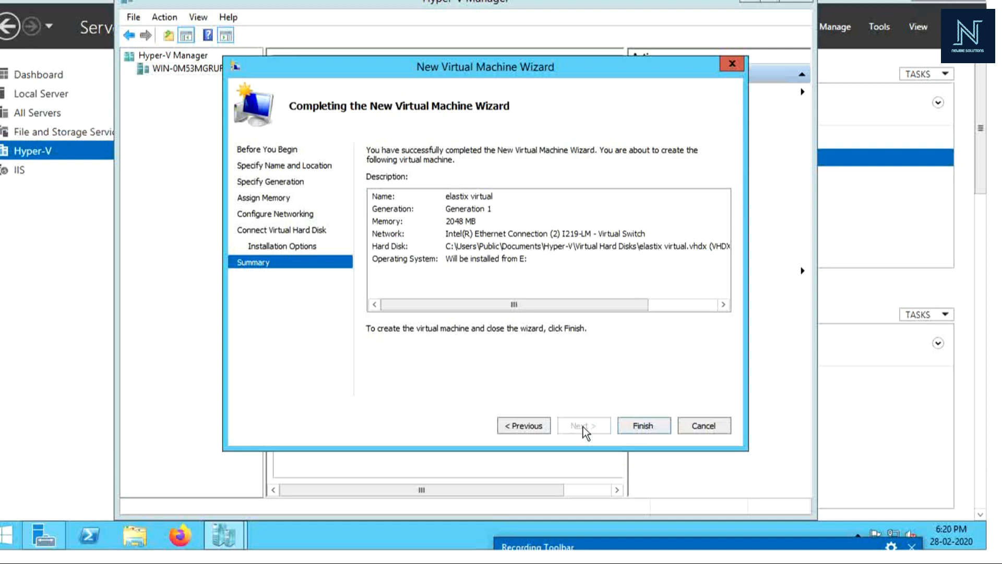
left_click(650, 429)
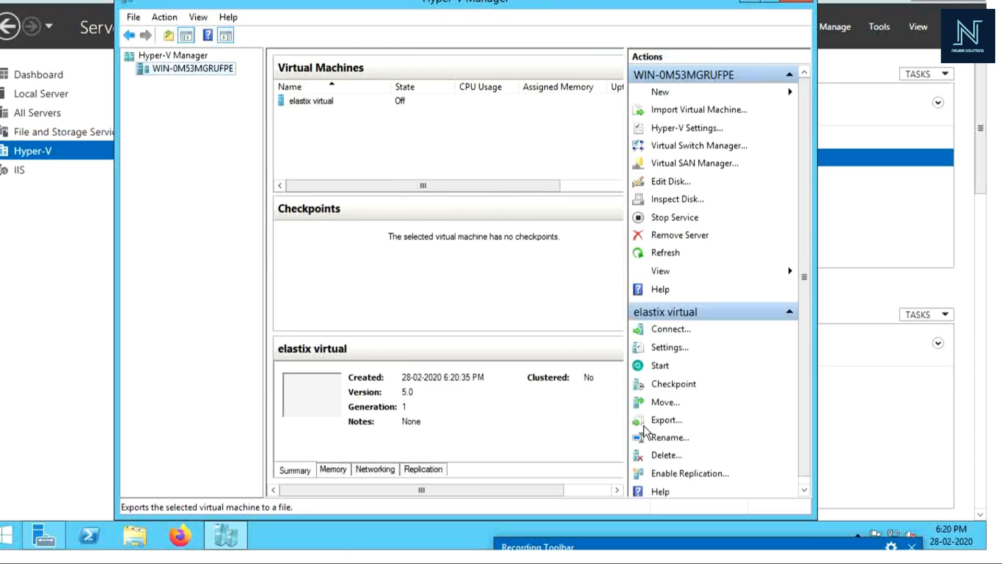
- Start the "elastix virtual" machine and connect to its console
left_click(324, 105)
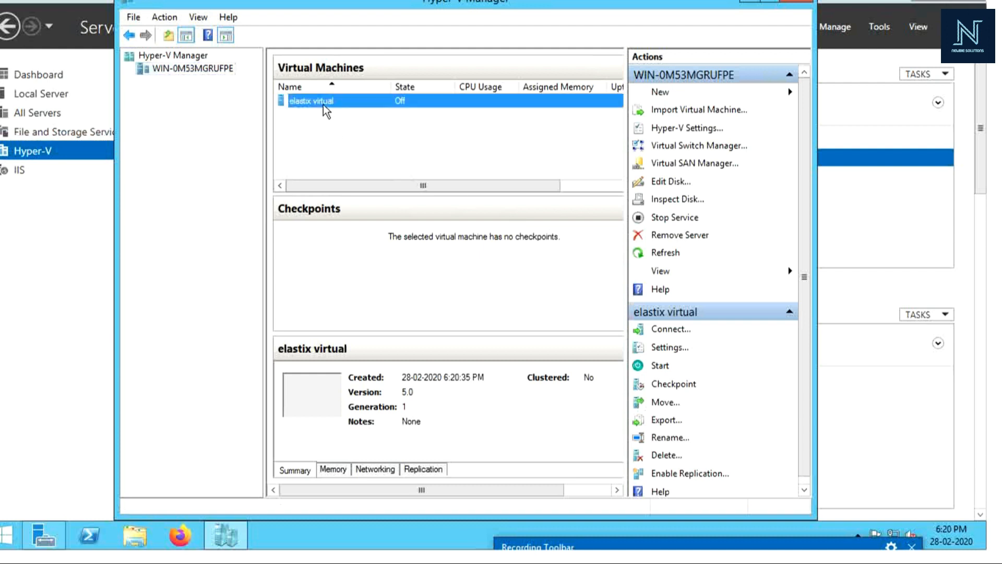
right_click(326, 110)
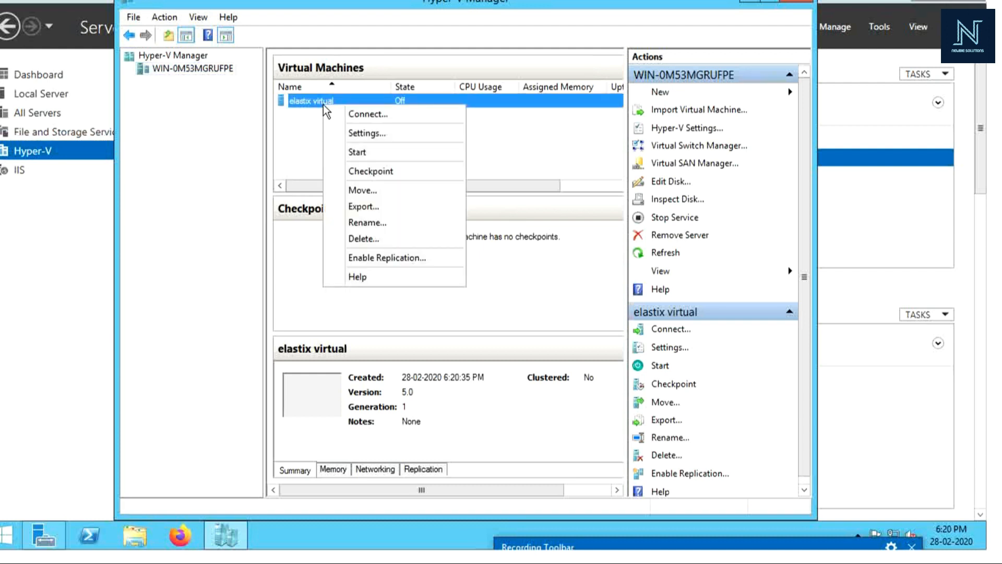
left_click(380, 152)
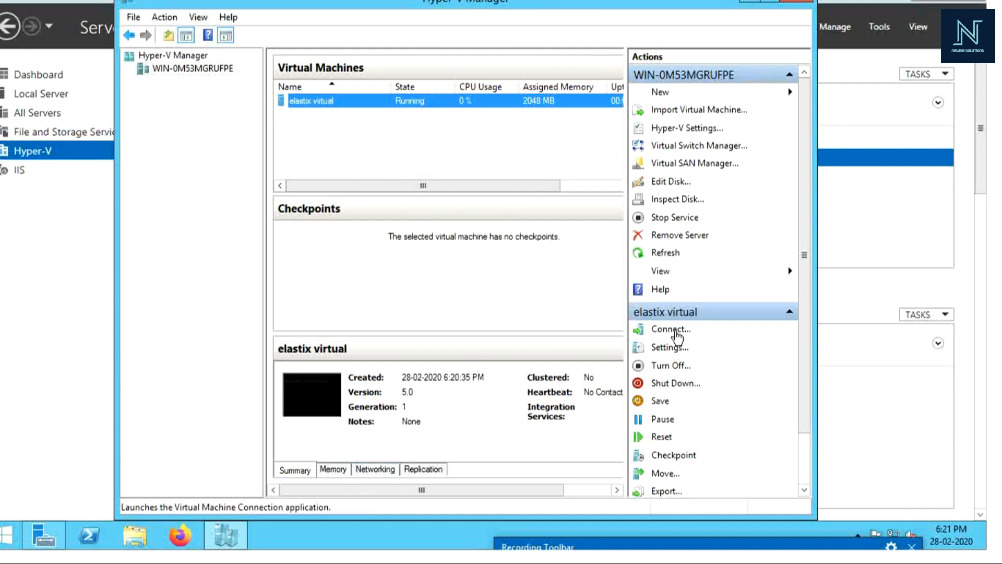
left_click(676, 332)
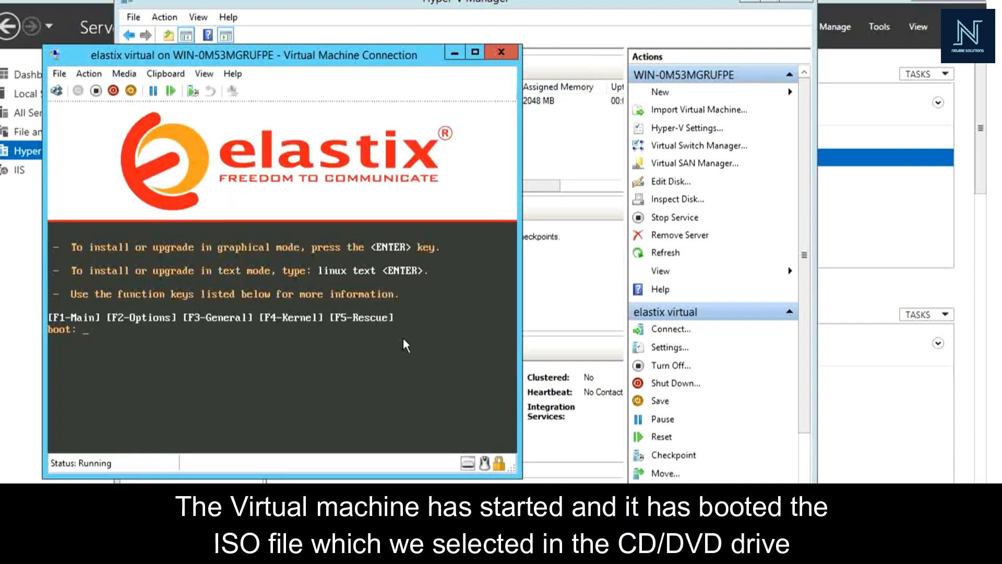
- Start the Elastix installer in graphical mode with English and the us keyboard, and move the connection window over the middle of Hyper-V Manager
key("Return")
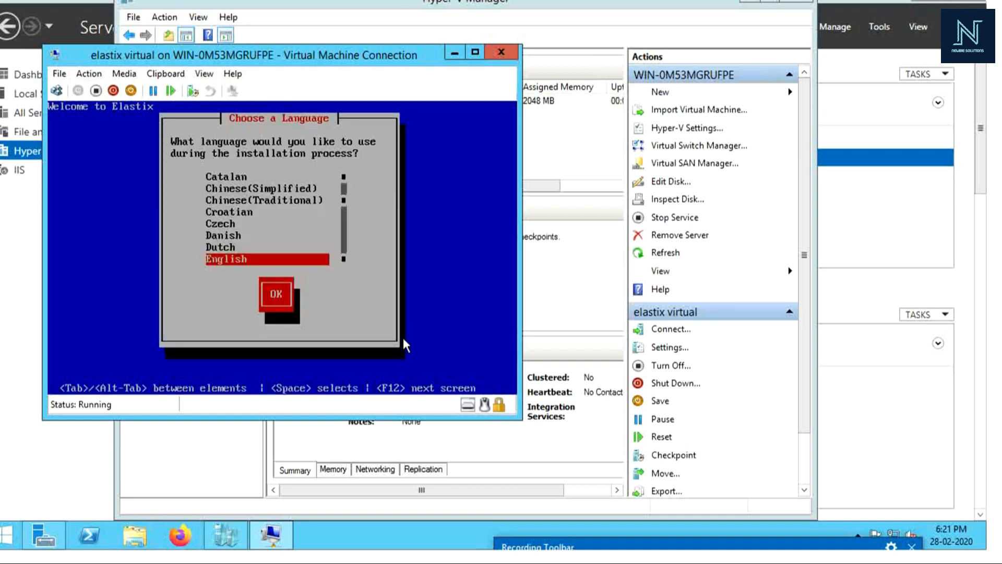
key("Return")
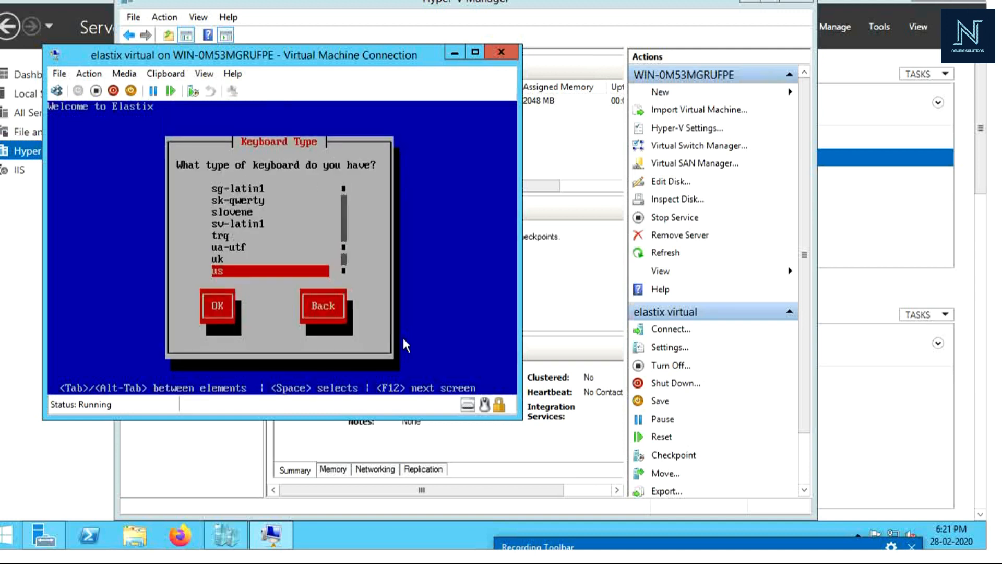
key("Return")
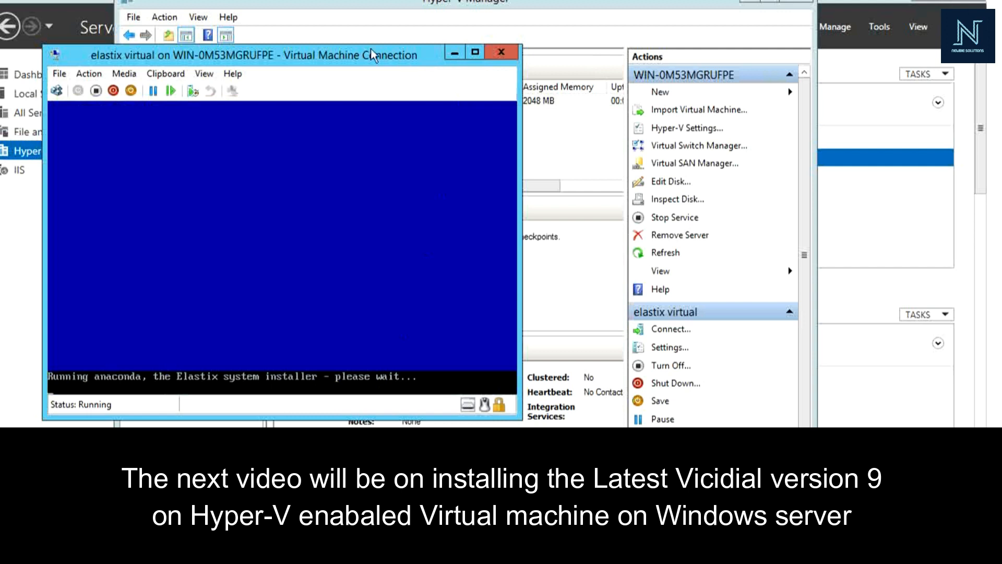
left_click(477, 51)
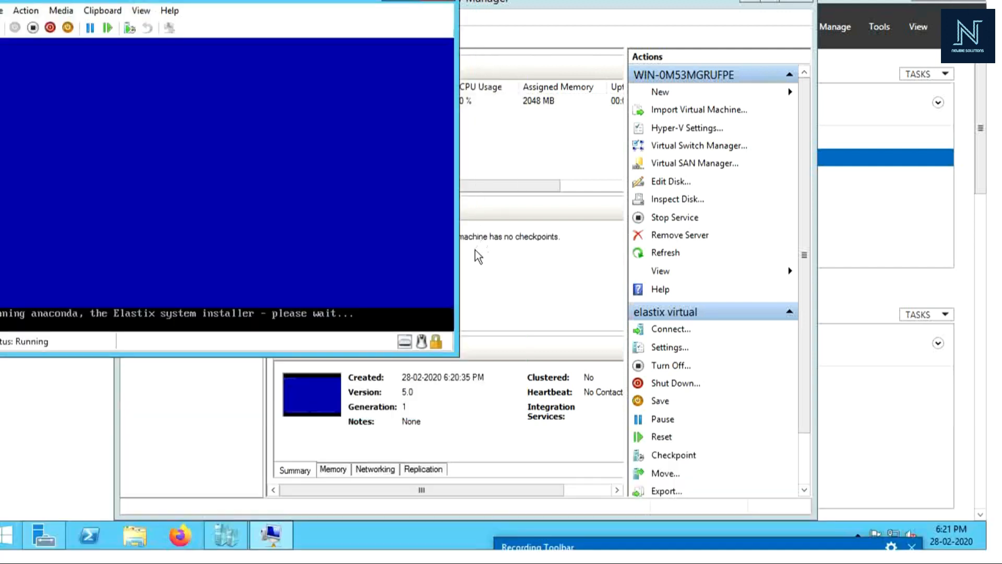
left_click_drag(238, 4, 510, 73)
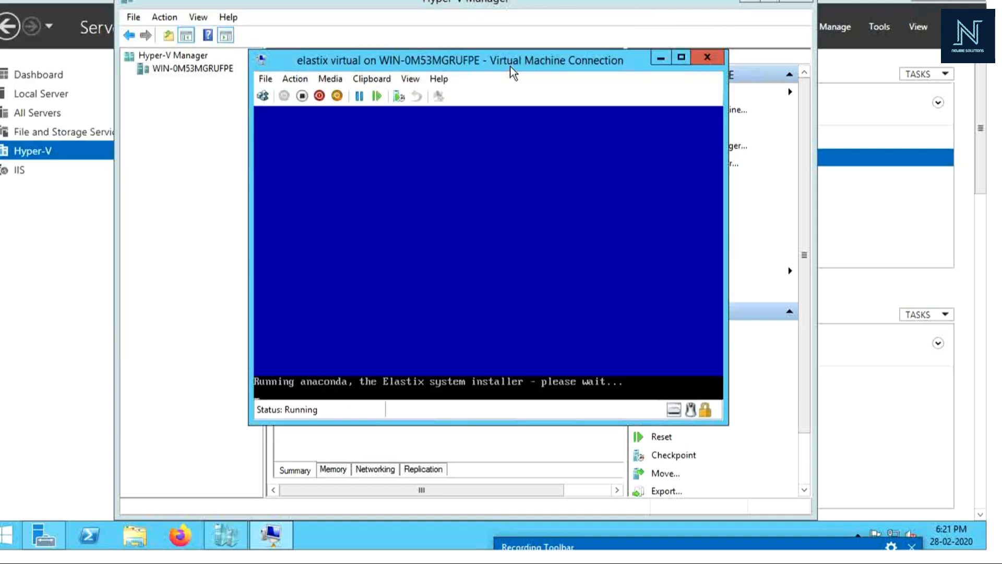